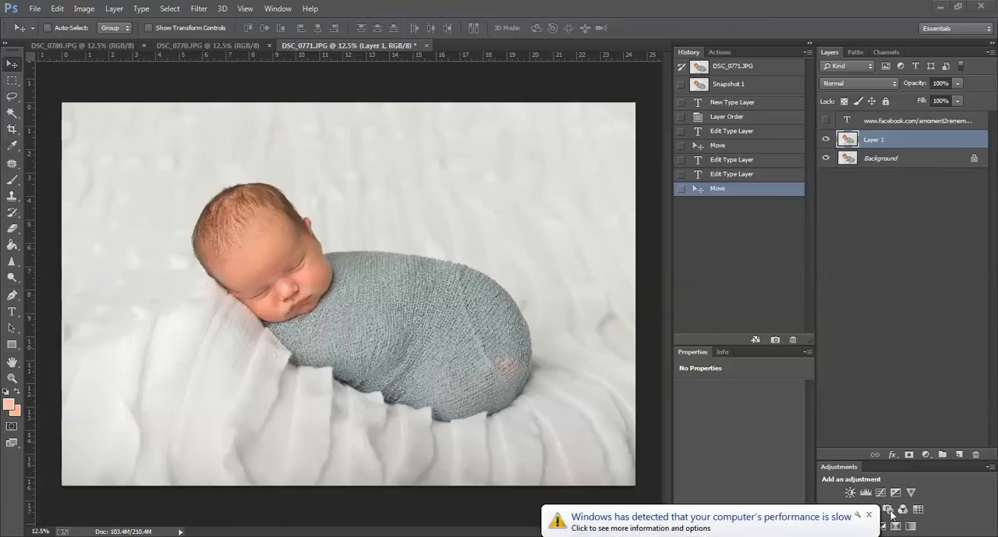
Step: Dismiss the Windows performance notification and delete the already retouched Layer 1
{"action": "left_click", "coordinate": [870, 516]}
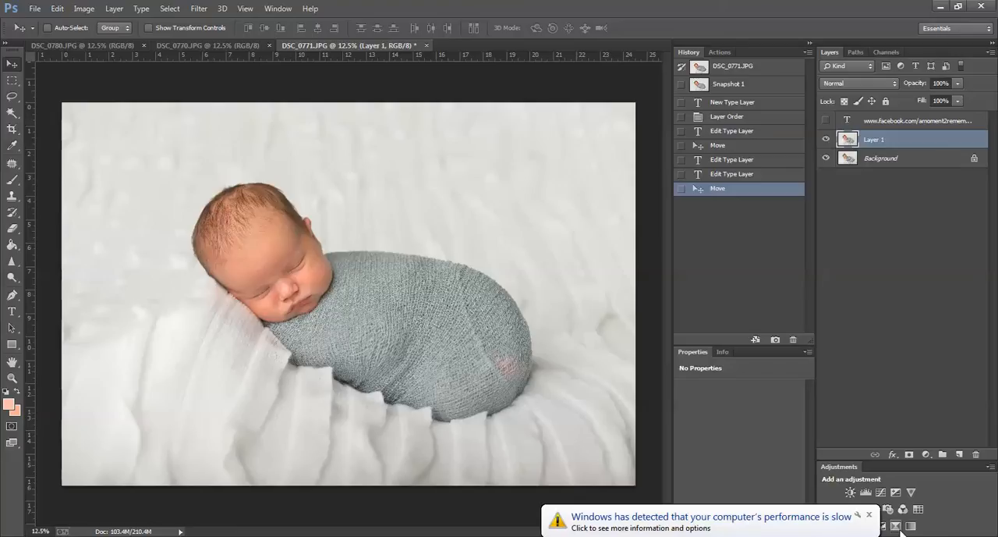
{"action": "left_click", "coordinate": [869, 515]}
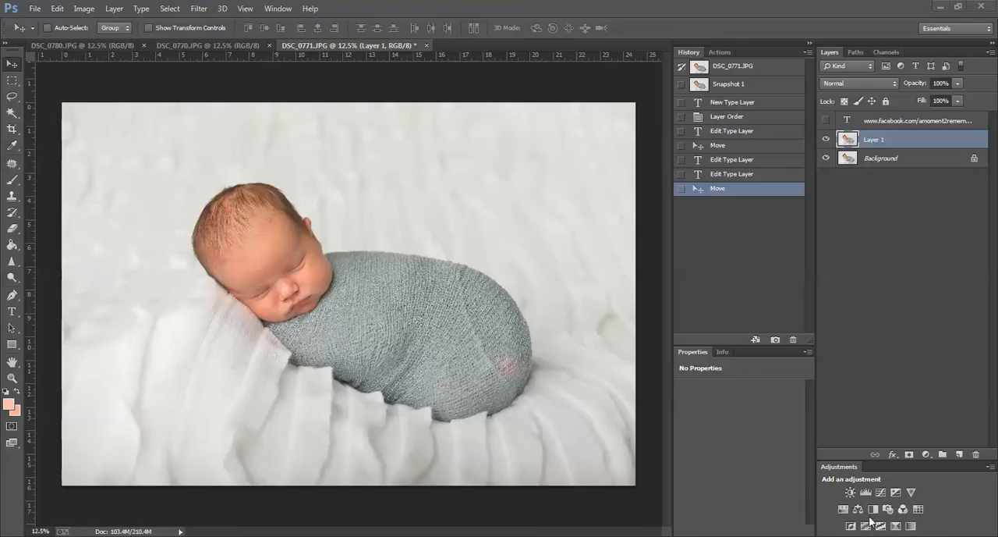
{"action": "left_click", "coordinate": [826, 139]}
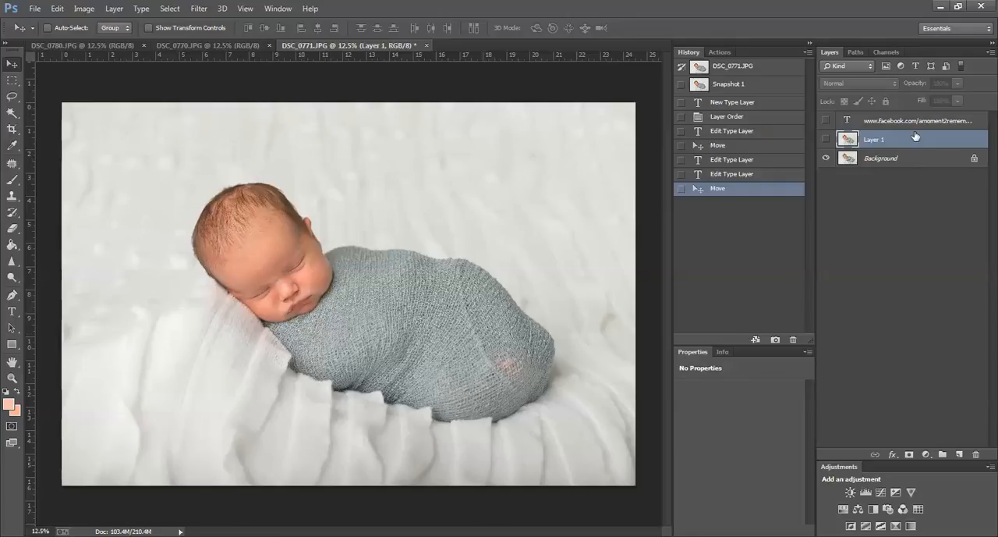
{"action": "key", "text": "Delete"}
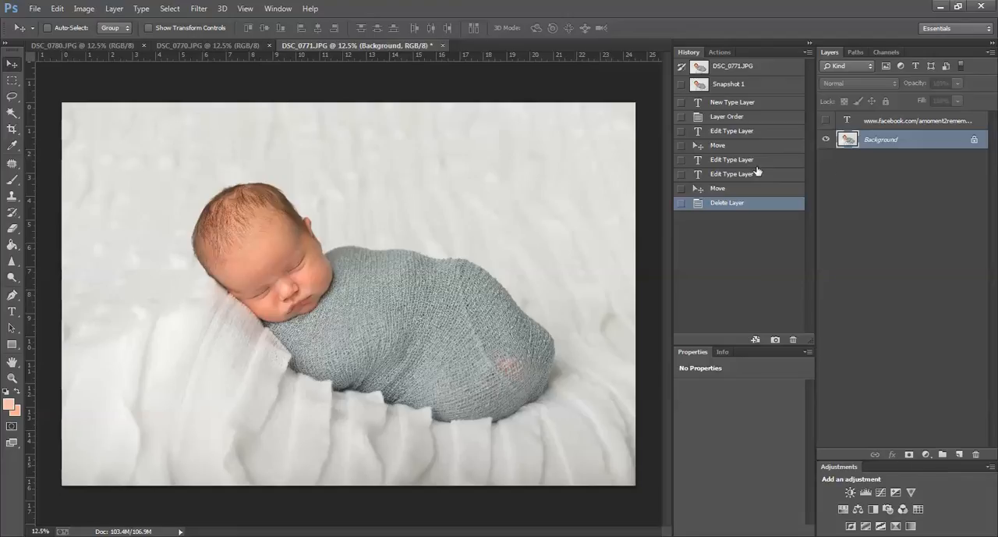
Step: Duplicate the Background layer within DSC_0771.JPG as Background copy
{"action": "right_click", "coordinate": [890, 147]}
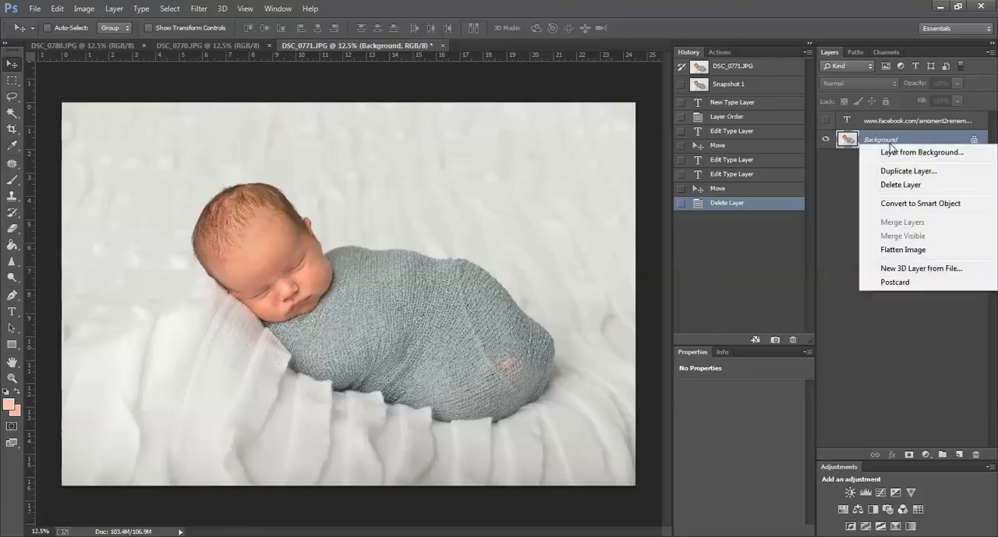
{"action": "left_click", "coordinate": [902, 171]}
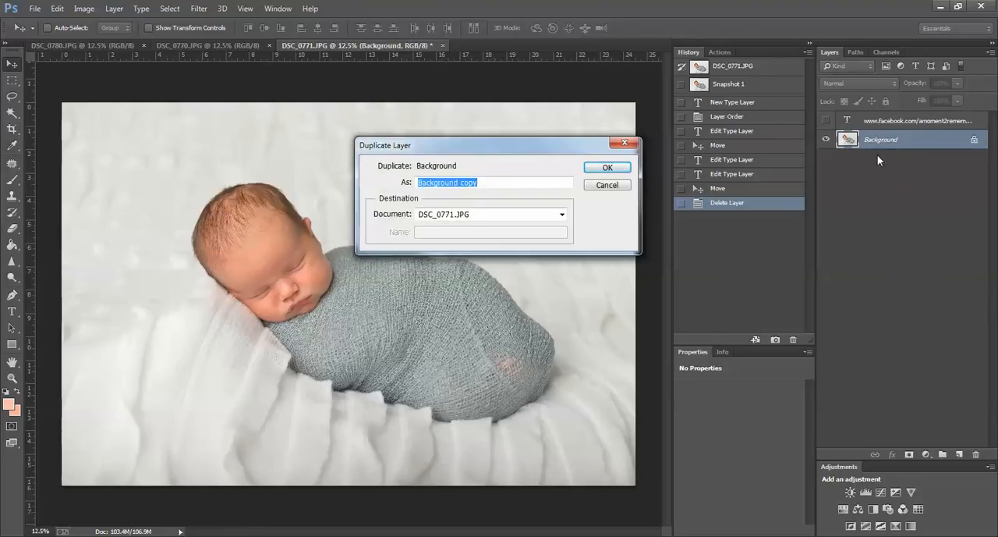
{"action": "left_click", "coordinate": [616, 168]}
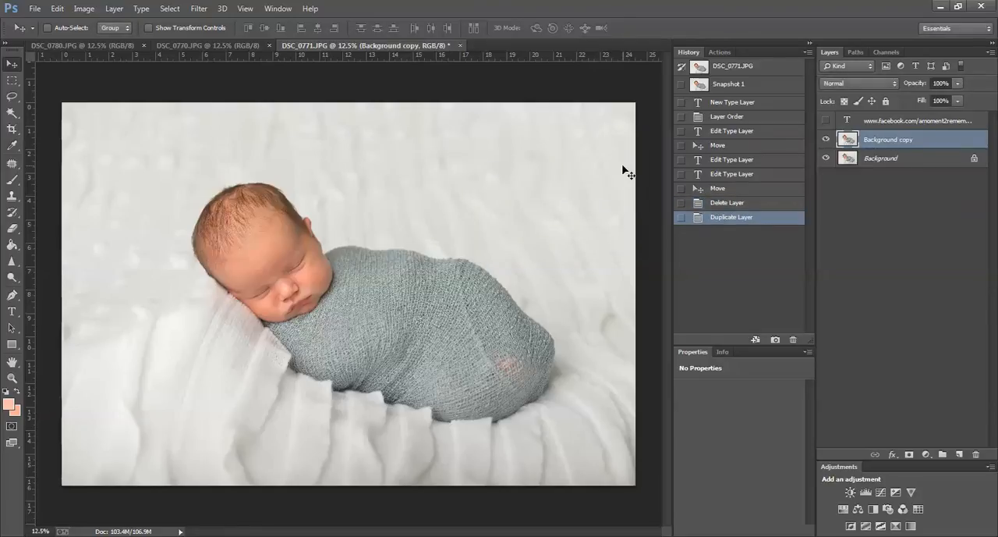
Step: Open the Liquify filter on the copied layer and smooth the hump along the wrap's upper edge with a 1200 brush
{"action": "left_click", "coordinate": [195, 8]}
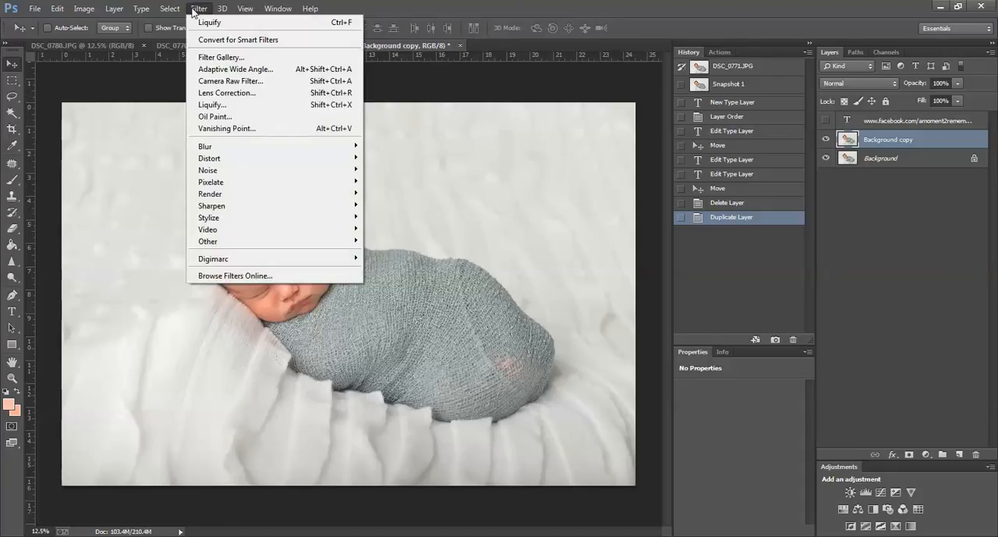
{"action": "left_click", "coordinate": [213, 103]}
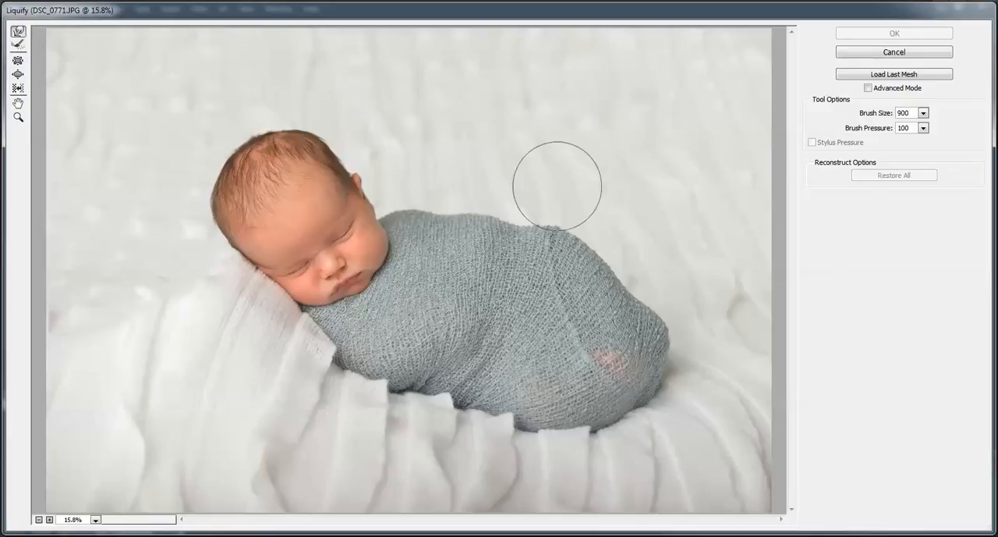
{"action": "key", "text": "bracketright"}
{"action": "key", "text": "bracketright"}
{"action": "key", "text": "bracketright"}
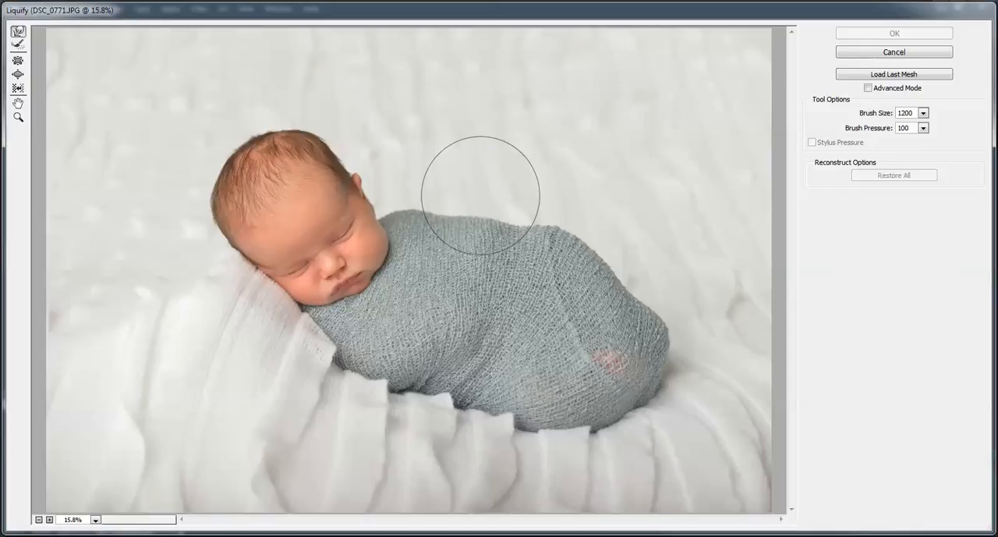
{"action": "left_click_drag", "start_coordinate": [481, 196], "coordinate": [507, 195]}
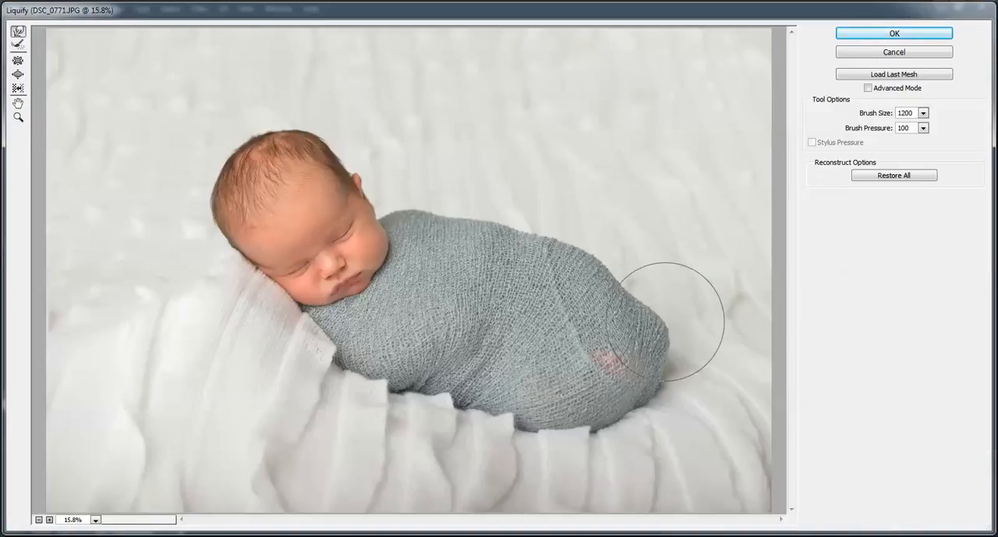
Step: Push the wrap's rounded far end inward with the 1200 brush and lower the bump behind the baby's neck using a 600 brush
{"action": "mouse_move", "coordinate": [684, 330]}
{"action": "left_mouse_down"}
{"action": "mouse_move", "coordinate": [673, 315]}
{"action": "mouse_move", "coordinate": [667, 389]}
{"action": "mouse_move", "coordinate": [652, 376]}
{"action": "mouse_move", "coordinate": [680, 319]}
{"action": "mouse_move", "coordinate": [664, 329]}
{"action": "left_mouse_up"}
{"action": "key", "text": "bracketleft"}
{"action": "key", "text": "bracketleft"}
{"action": "key", "text": "bracketleft"}
{"action": "key", "text": "bracketleft"}
{"action": "key", "text": "bracketleft"}
{"action": "key", "text": "bracketleft"}
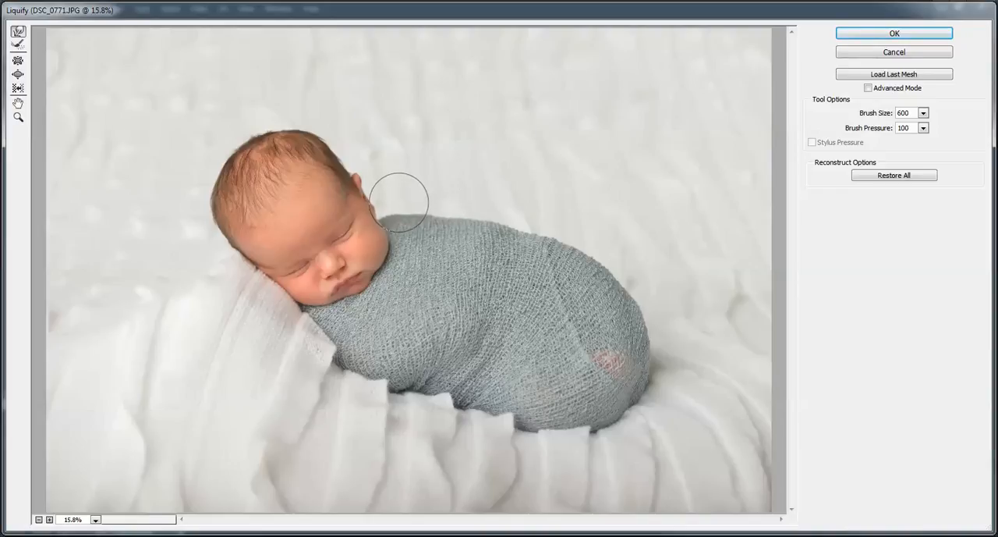
Step: Reshape the wrap's lower edge where it meets the blanket folds under the baby's chest with an 1100 brush
{"action": "key", "text": "bracketright"}
{"action": "key", "text": "bracketright"}
{"action": "key", "text": "bracketright"}
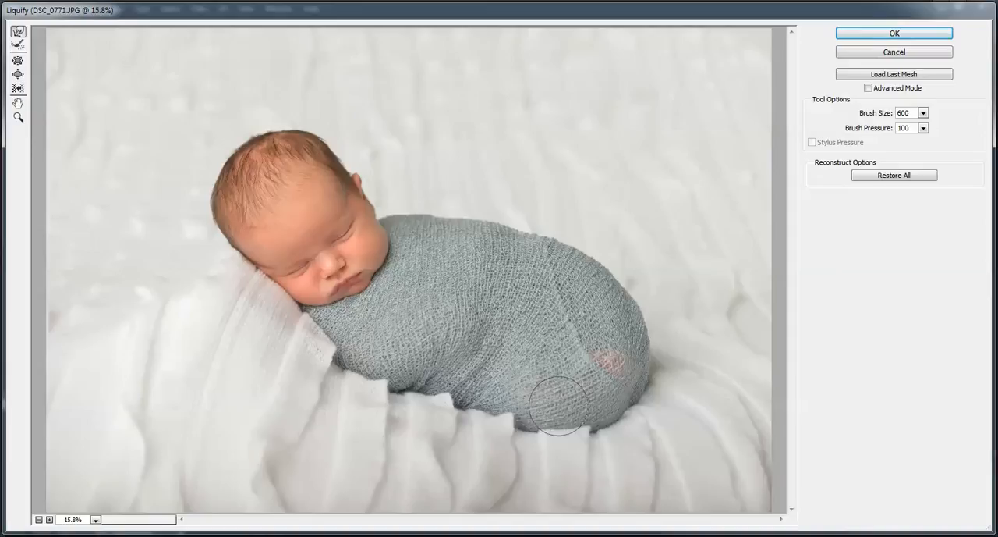
{"action": "key", "text": "bracketright"}
{"action": "key", "text": "bracketright"}
{"action": "mouse_move", "coordinate": [378, 390]}
{"action": "left_mouse_down"}
{"action": "mouse_move", "coordinate": [376, 372]}
{"action": "mouse_move", "coordinate": [336, 366]}
{"action": "mouse_move", "coordinate": [344, 357]}
{"action": "left_mouse_up"}
{"action": "mouse_move", "coordinate": [431, 377]}
{"action": "left_mouse_down"}
{"action": "mouse_move", "coordinate": [441, 336]}
{"action": "mouse_move", "coordinate": [432, 349]}
{"action": "mouse_move", "coordinate": [433, 341]}
{"action": "mouse_move", "coordinate": [452, 370]}
{"action": "left_mouse_up"}
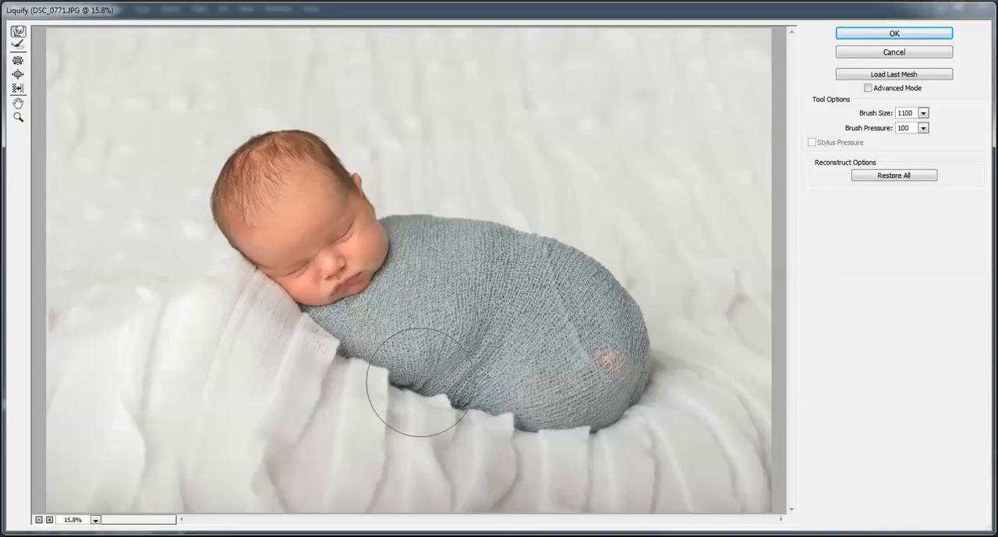
Step: Refine the wrap's lower edge with a 300 brush and push its far end further inward with a 1300 brush
{"action": "key", "text": "bracketleft"}
{"action": "key", "text": "bracketleft"}
{"action": "key", "text": "bracketleft"}
{"action": "key", "text": "bracketleft"}
{"action": "key", "text": "bracketleft"}
{"action": "key", "text": "bracketleft"}
{"action": "key", "text": "bracketleft"}
{"action": "key", "text": "bracketleft"}
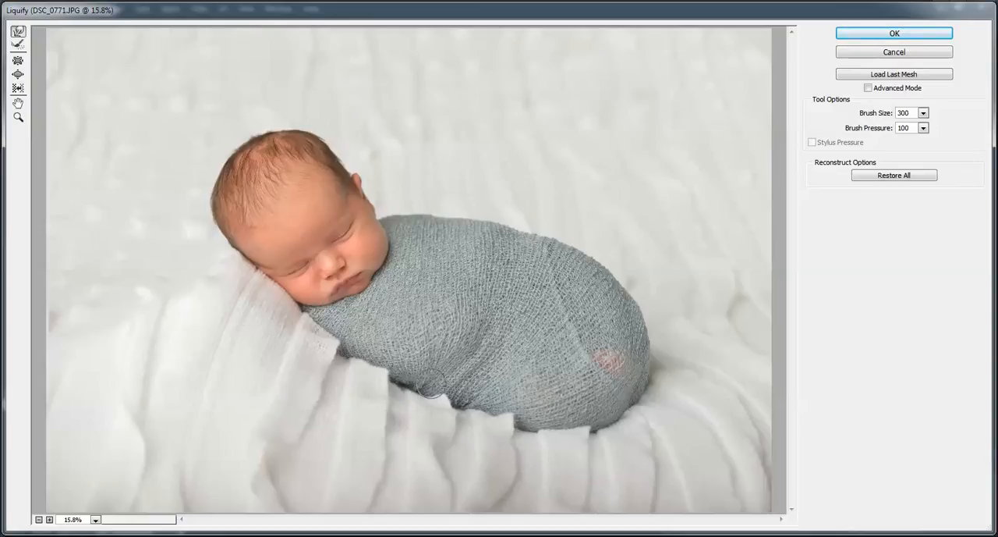
{"action": "key", "text": "bracketright"}
{"action": "key", "text": "bracketright"}
{"action": "key", "text": "bracketright"}
{"action": "key", "text": "bracketright"}
{"action": "key", "text": "bracketright"}
{"action": "key", "text": "bracketright"}
{"action": "key", "text": "bracketright"}
{"action": "key", "text": "bracketright"}
{"action": "key", "text": "bracketright"}
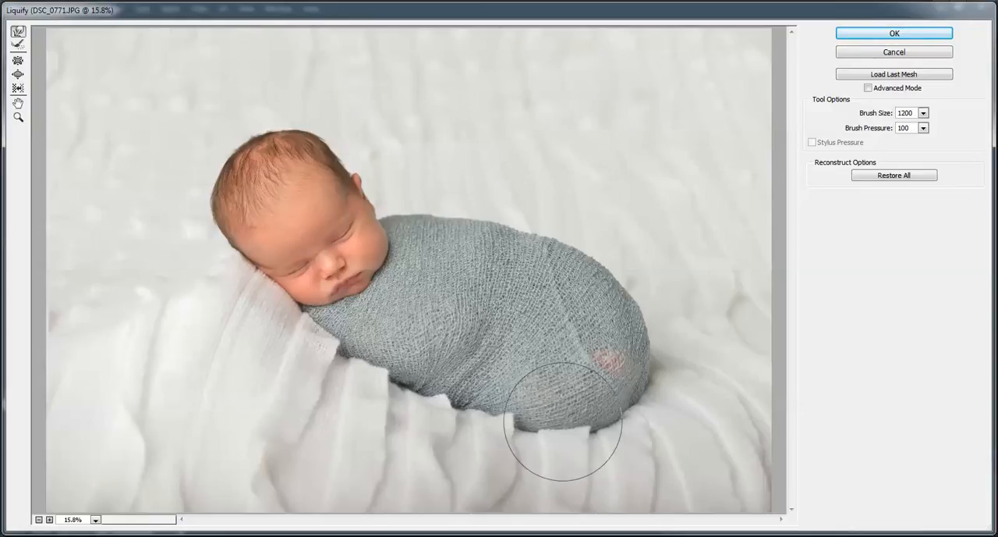
{"action": "key", "text": "bracketright"}
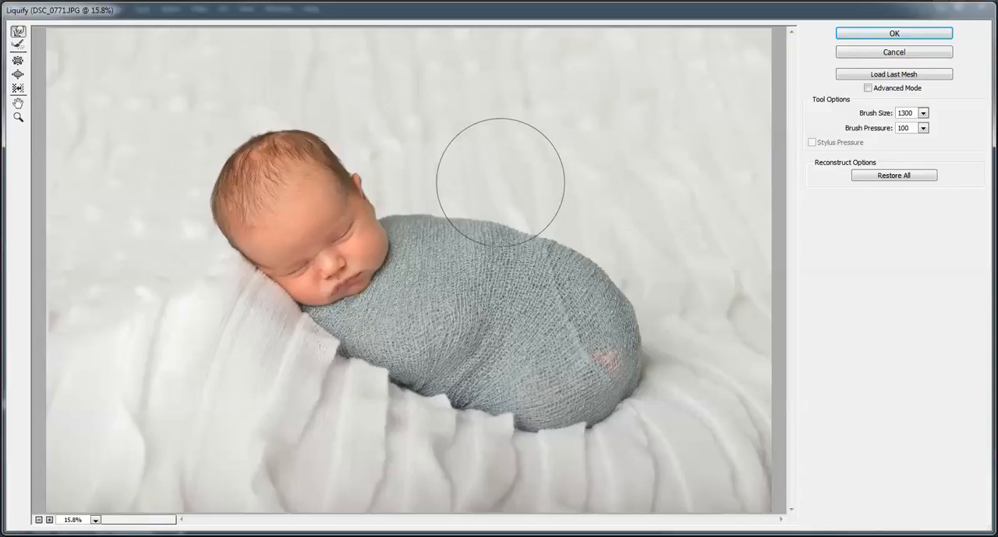
Step: Flatten the wrap's upper edge beside the baby's neck with the brush reduced to 300 and apply the Liquify changes
{"action": "key", "text": "bracketleft"}
{"action": "key", "text": "bracketleft"}
{"action": "key", "text": "bracketleft"}
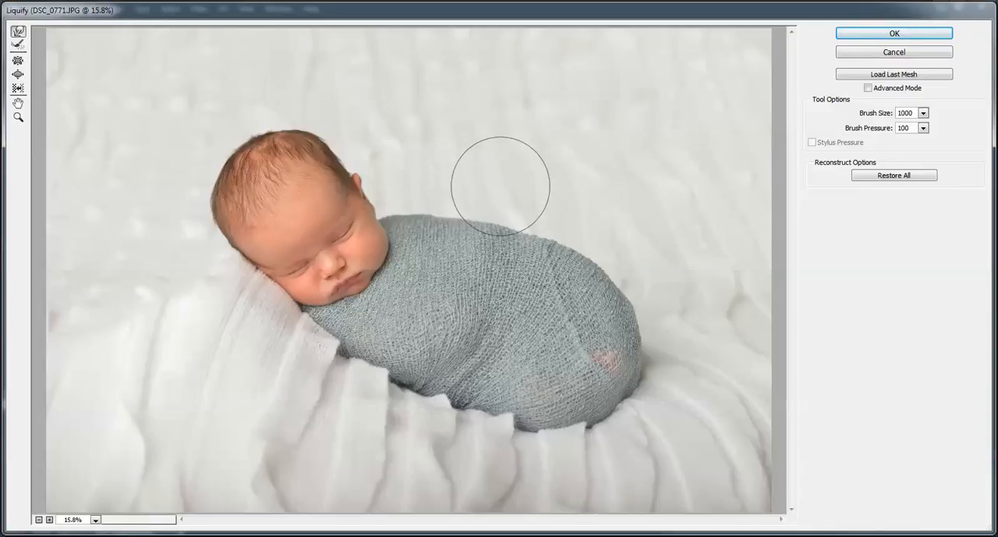
{"action": "key", "text": "bracketleft"}
{"action": "key", "text": "bracketleft"}
{"action": "key", "text": "bracketleft"}
{"action": "key", "text": "bracketleft"}
{"action": "key", "text": "bracketleft"}
{"action": "key", "text": "bracketleft"}
{"action": "key", "text": "bracketleft"}
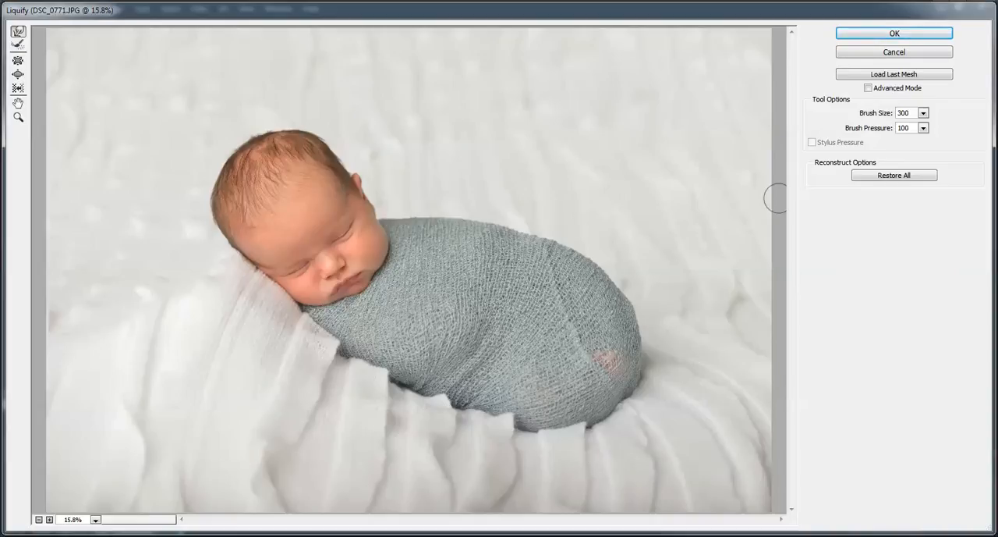
{"action": "left_click", "coordinate": [902, 32]}
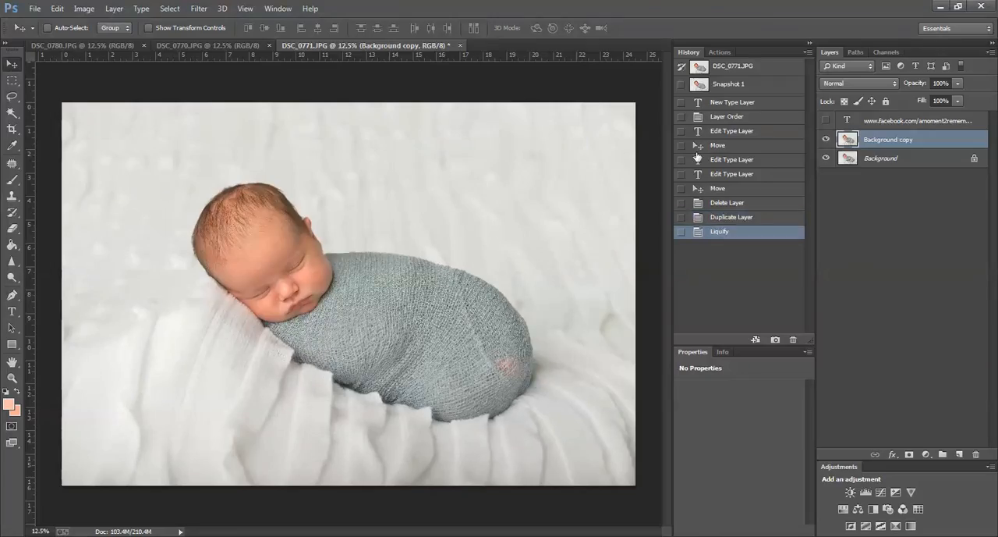
Step: Compare the photo with and without the liquified layer and merge the visible layers
{"action": "left_click", "coordinate": [826, 140]}
{"action": "left_click", "coordinate": [826, 139]}
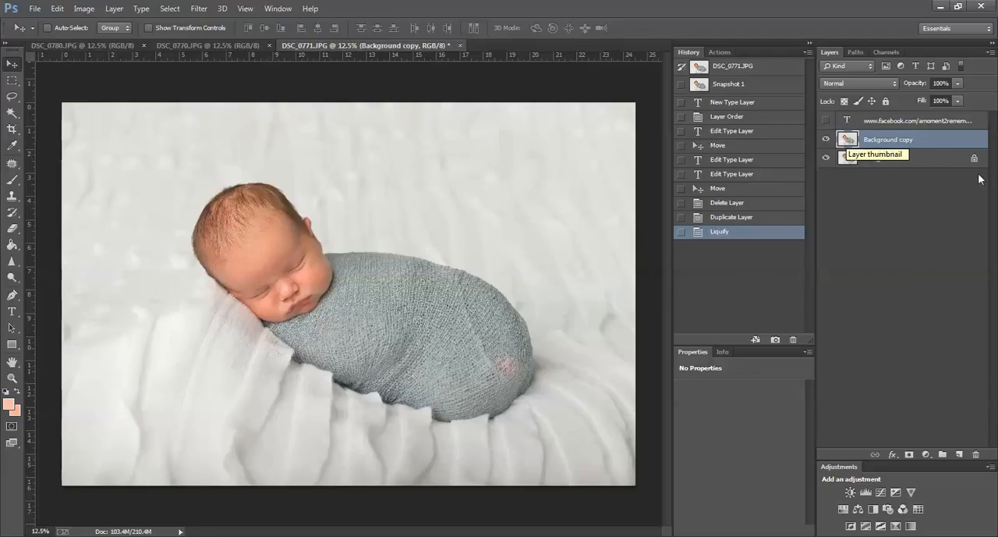
{"action": "key", "text": "ctrl+shift+e"}
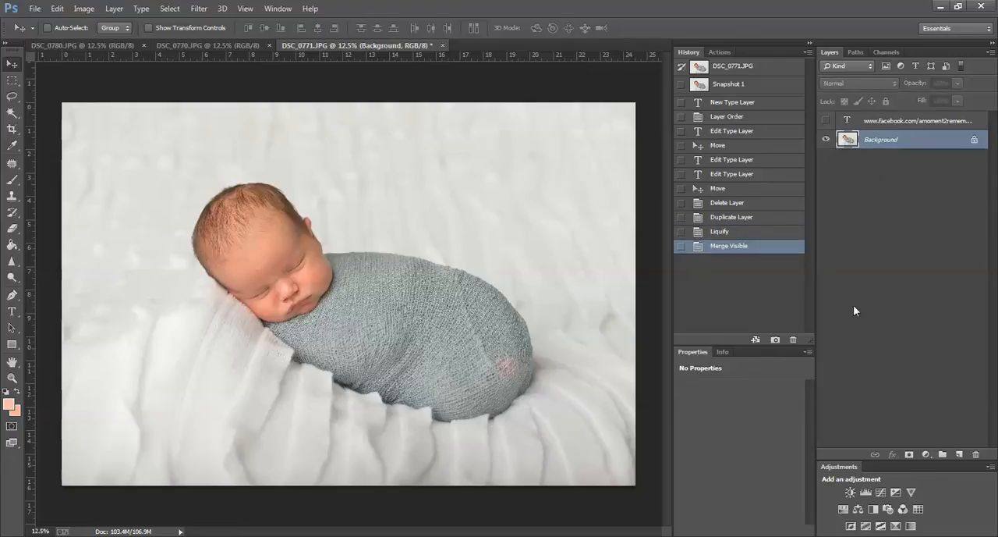
Step: Show the text layer with the photographer's Facebook page address over the photo
{"action": "left_click", "coordinate": [825, 121]}
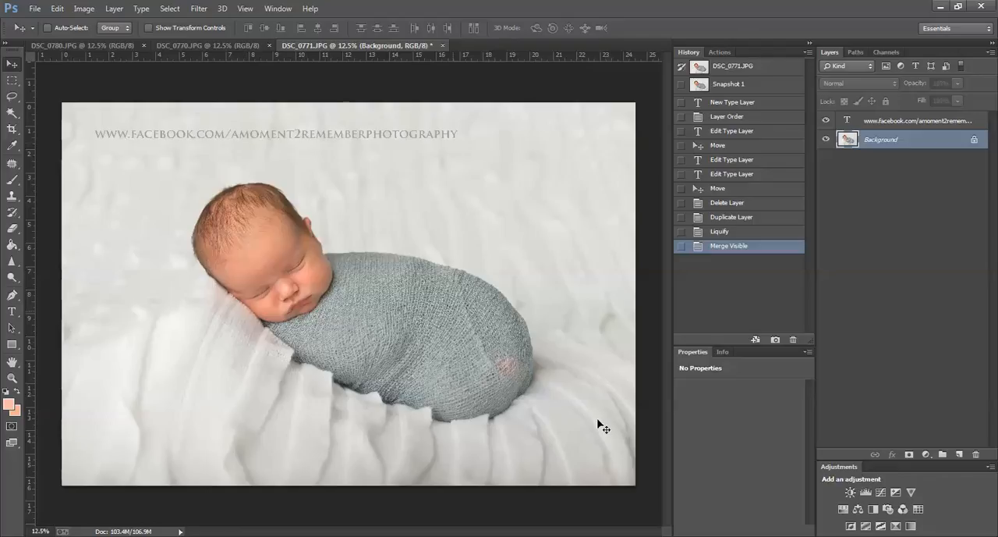
{"action": "left_click", "coordinate": [875, 536]}
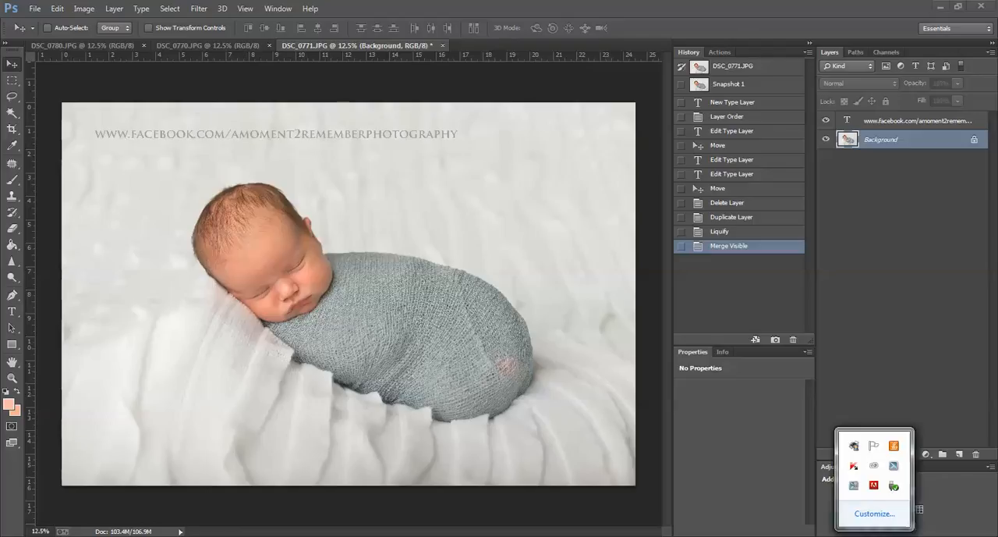